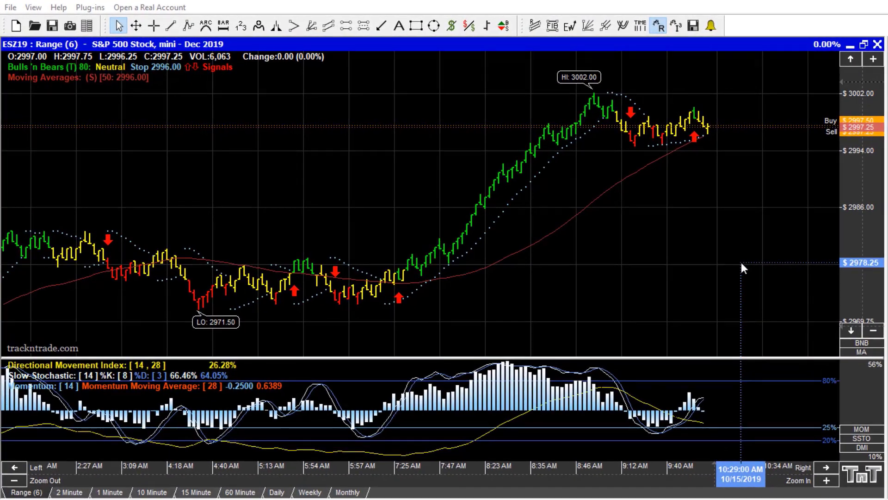
# Step: Circle the 7:25 AM buy signal and measure the $1025.00 profit from 2977.25 to 2997.75
pyautogui.click(435, 26)
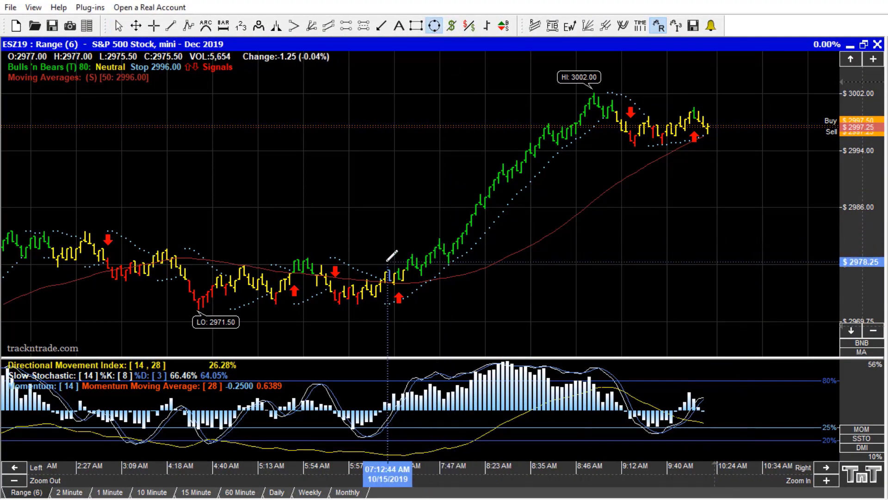
pyautogui.moveTo(424, 255); pyautogui.dragTo(416, 323)
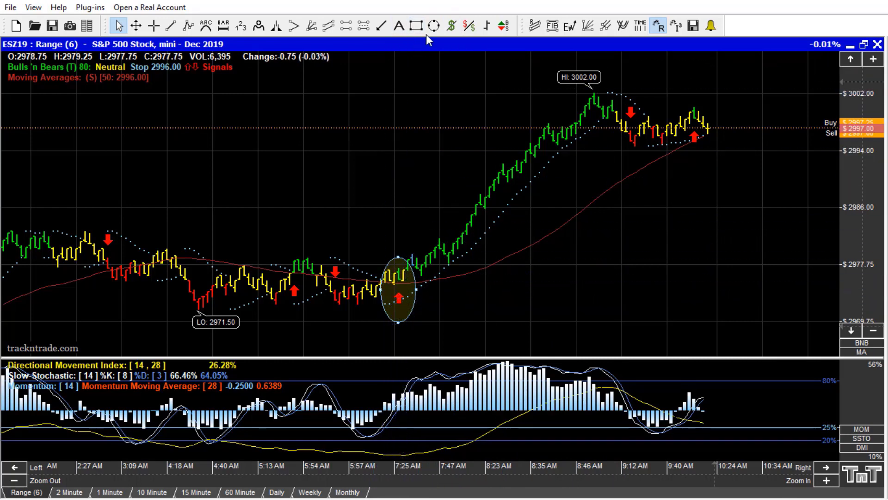
pyautogui.click(452, 28)
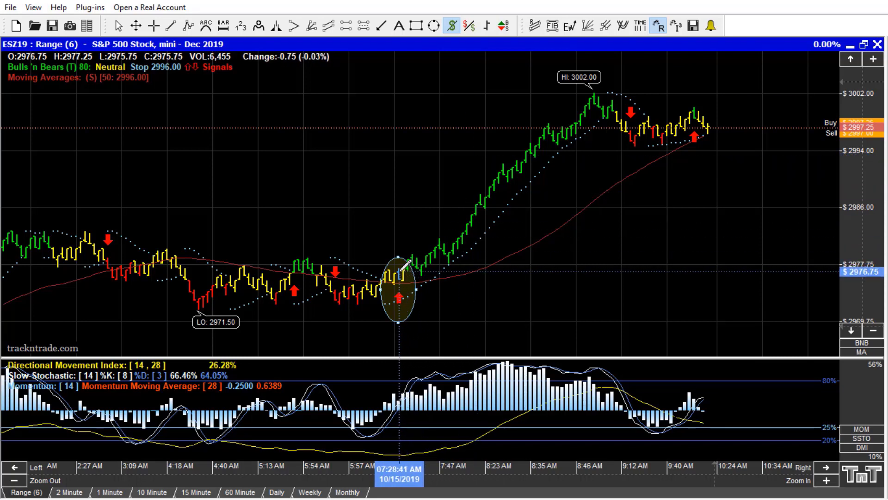
pyautogui.moveTo(399, 269); pyautogui.dragTo(599, 122)
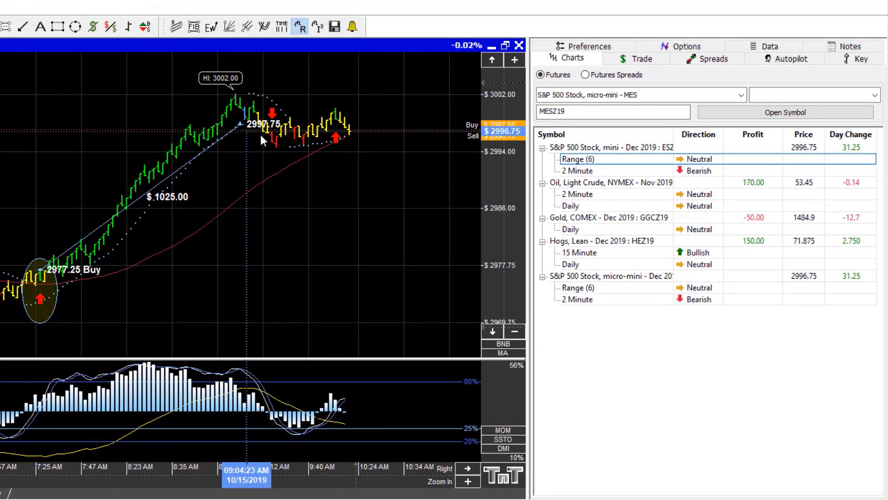
# Step: Show the ESZ19 contract details, with the chart on the 2 Minute timeframe
pyautogui.click(858, 58)
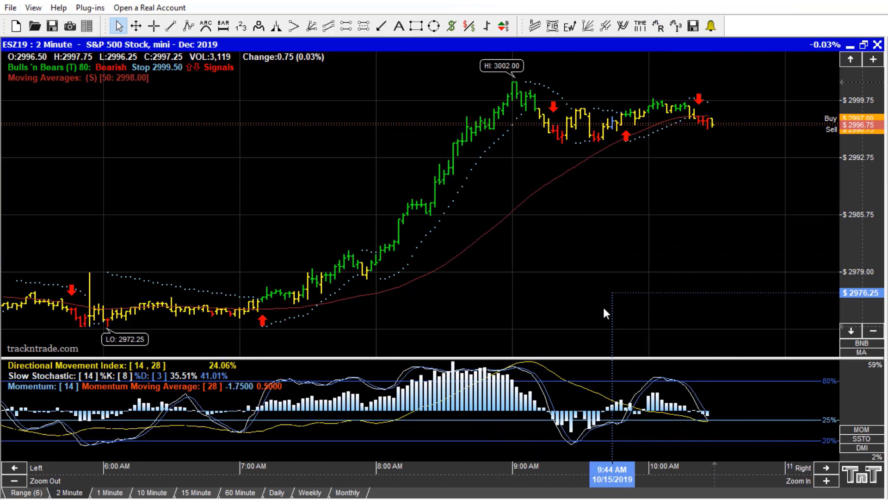
# Step: Draw ellipses around the 7:00 AM buy arrow and the bars near 7:30 AM
pyautogui.moveTo(465, 466); pyautogui.dragTo(574, 466)
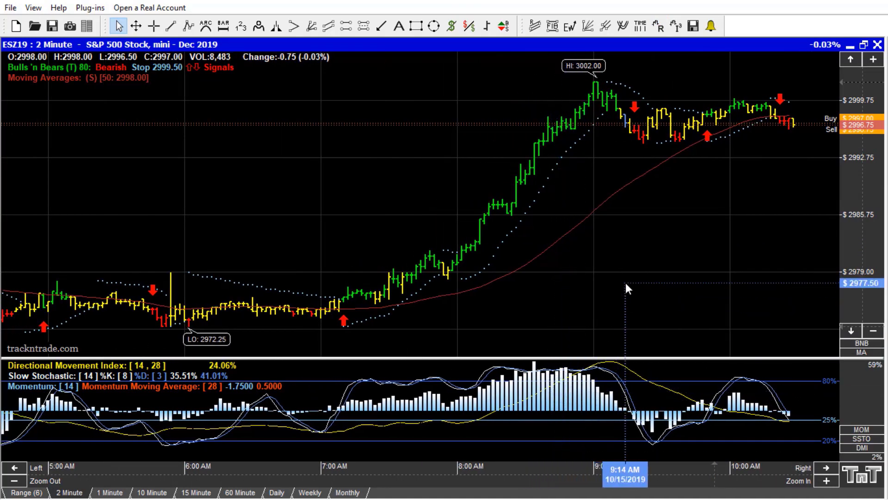
pyautogui.click(434, 27)
pyautogui.moveTo(319, 282); pyautogui.dragTo(366, 346)
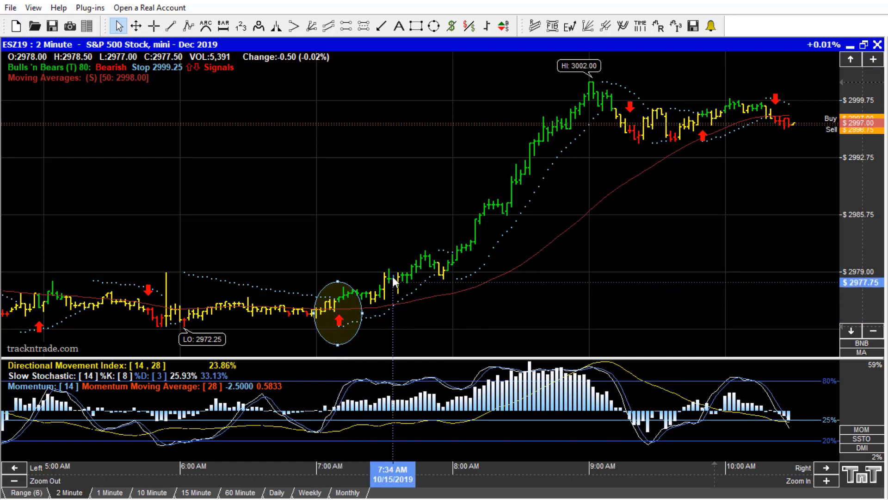
pyautogui.click(434, 26)
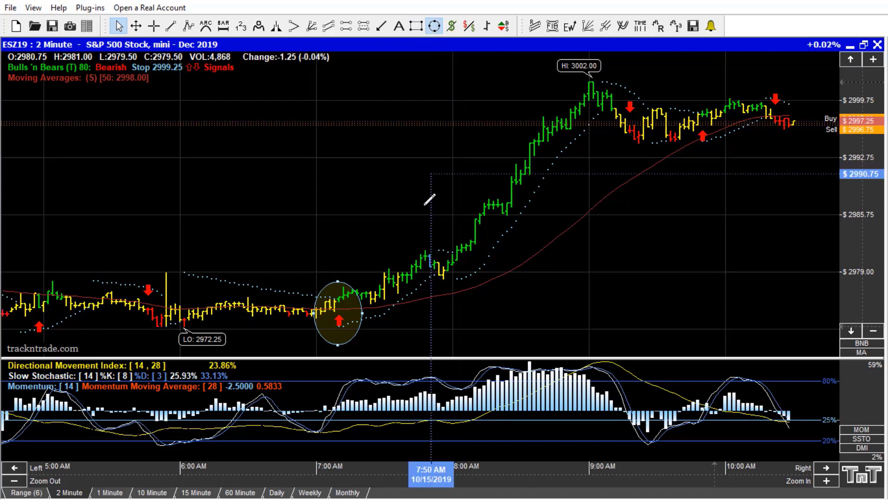
pyautogui.moveTo(376, 260); pyautogui.dragTo(404, 309)
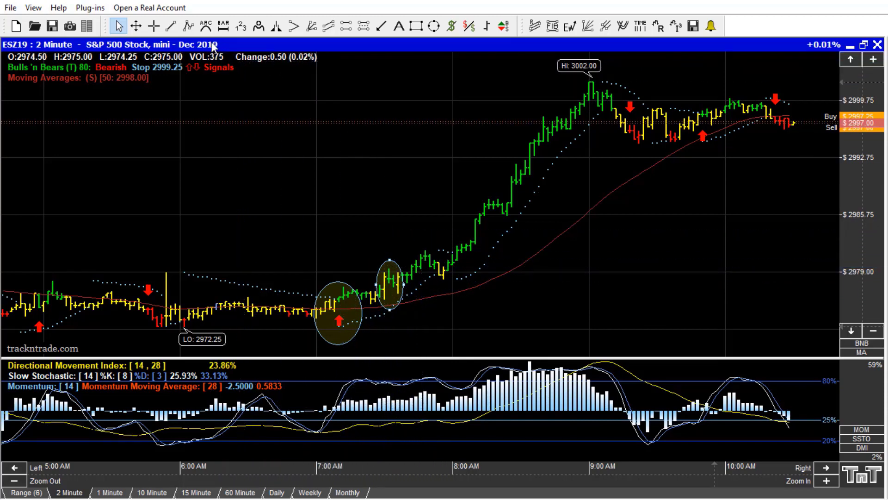
# Step: Draw a falling trend line over the pullback and an arrow rising from the circled signal
pyautogui.click(171, 28)
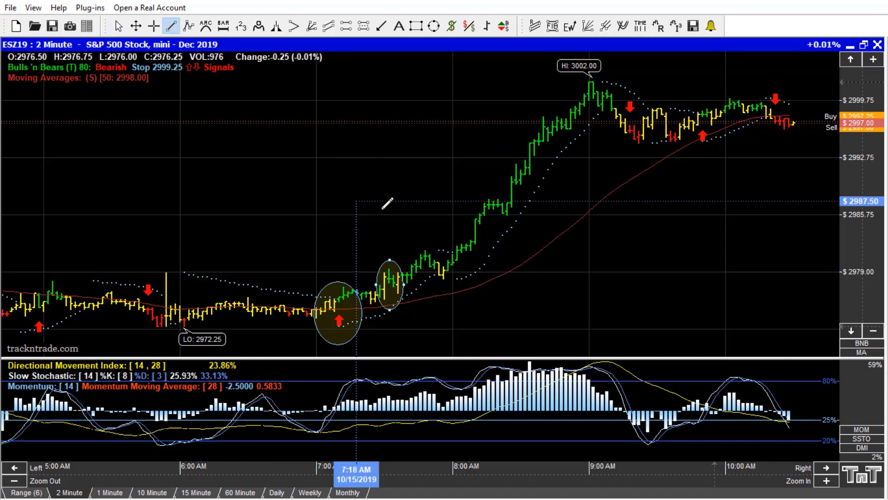
pyautogui.moveTo(388, 232); pyautogui.dragTo(494, 269)
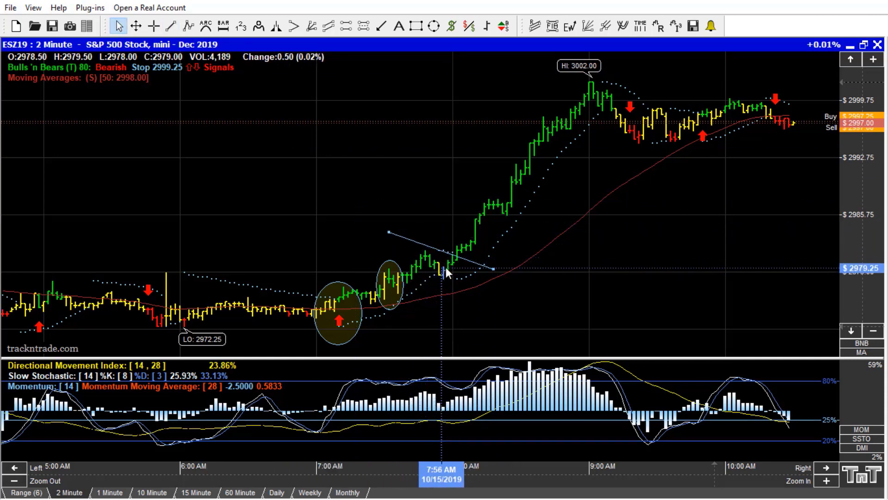
pyautogui.click(381, 26)
pyautogui.moveTo(361, 326); pyautogui.dragTo(430, 283)
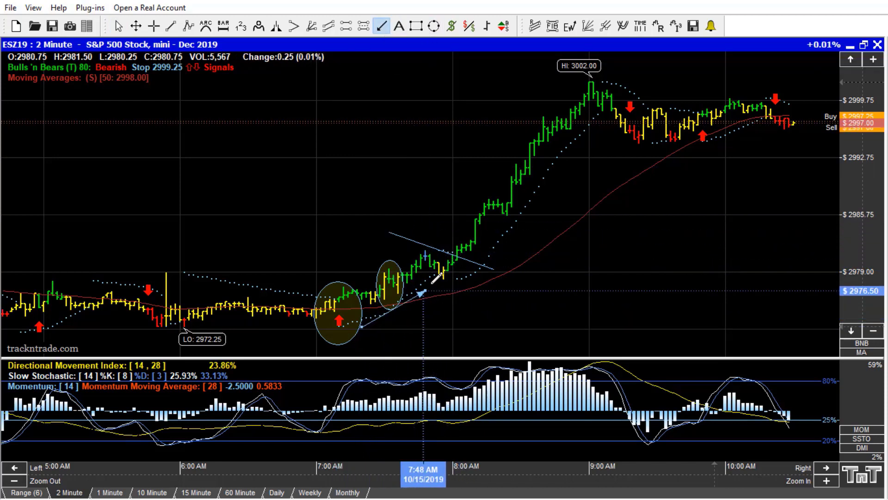
# Step: Add an arrow up toward the 3002.00 high and measure $850.00 from 2981.00 to 2998.00
pyautogui.click(378, 30)
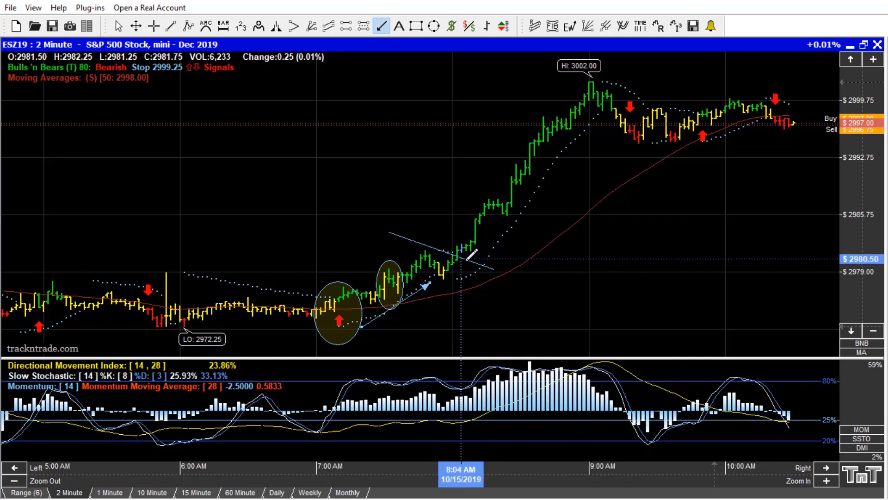
pyautogui.moveTo(489, 256)
pyautogui.mouseDown()
pyautogui.moveTo(586, 125)
pyautogui.moveTo(606, 116)
pyautogui.mouseUp()
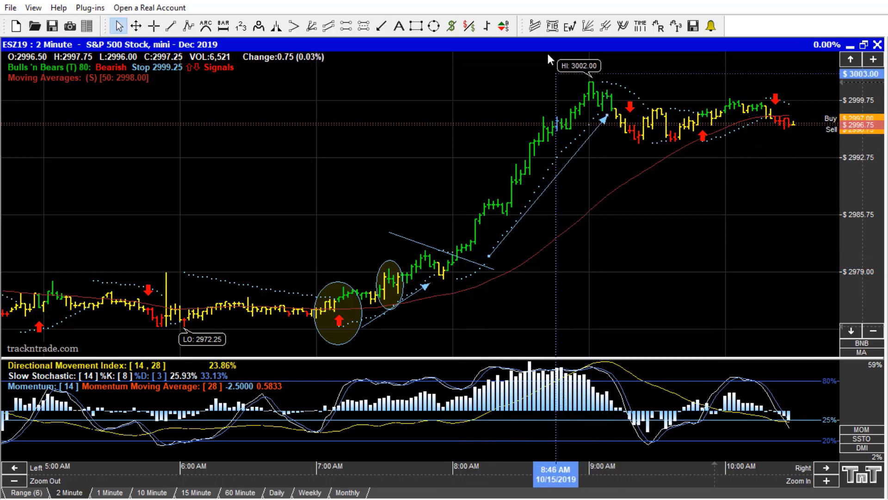
pyautogui.click(451, 26)
pyautogui.moveTo(454, 254); pyautogui.dragTo(601, 114)
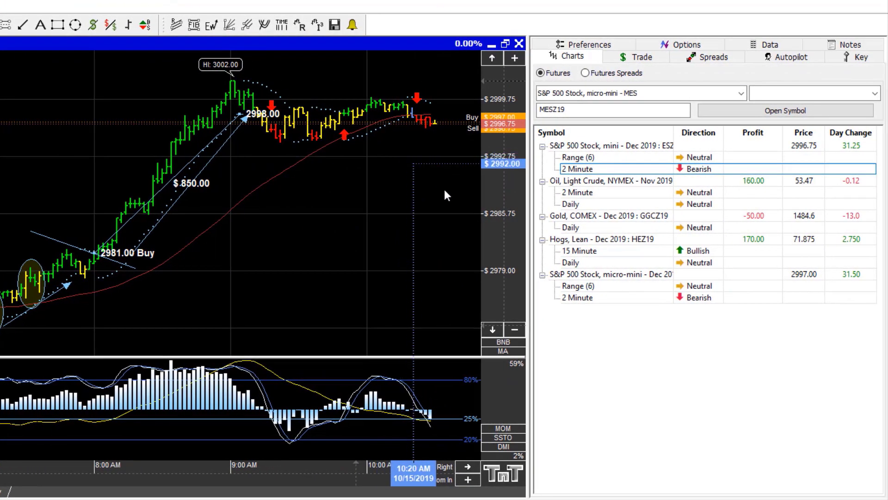
# Step: Open the MESZ19 micro-mini S&P 500 Range (6) chart
pyautogui.click(576, 286)
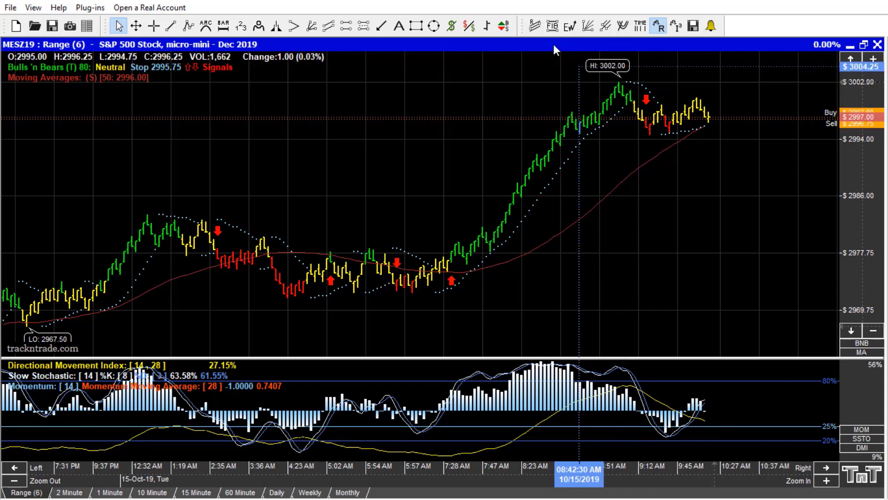
# Step: Circle the 7:28 AM buy, draw an arrow toward 3002.00, and measure $103.75 from 2977.50 to 2998.25
pyautogui.click(433, 26)
pyautogui.moveTo(437, 243); pyautogui.dragTo(471, 300)
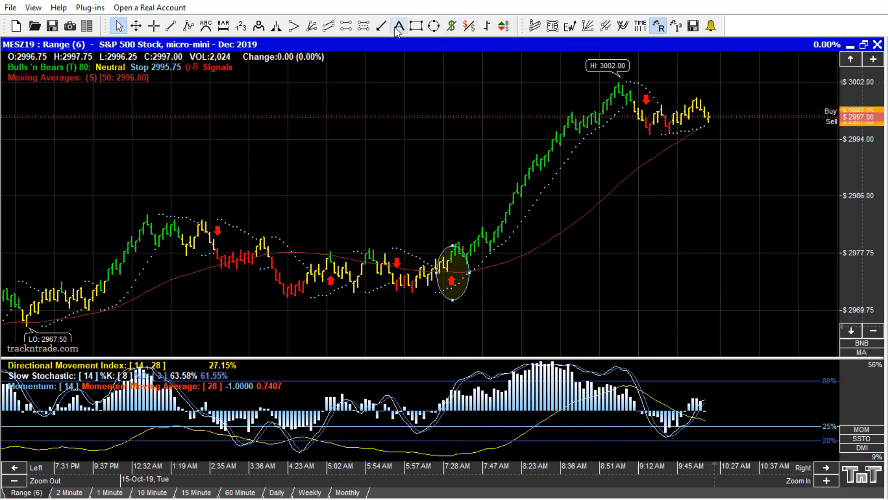
pyautogui.moveTo(595, 243); pyautogui.dragTo(621, 117)
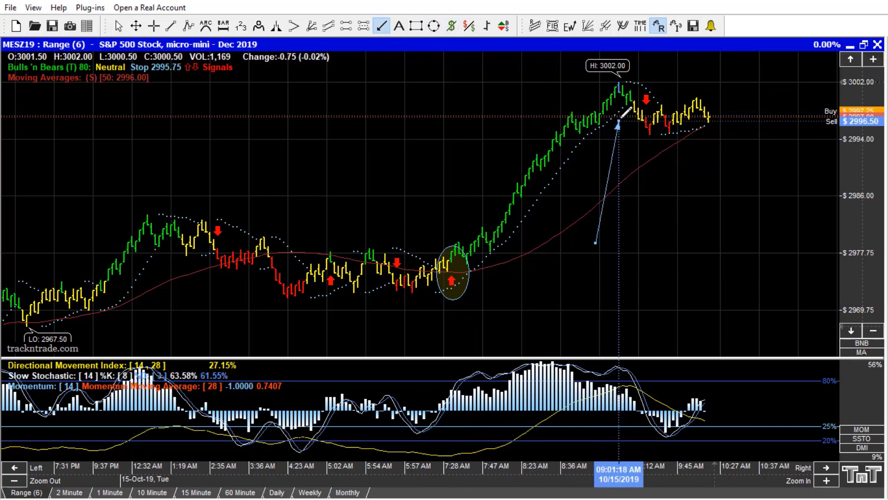
pyautogui.click(452, 26)
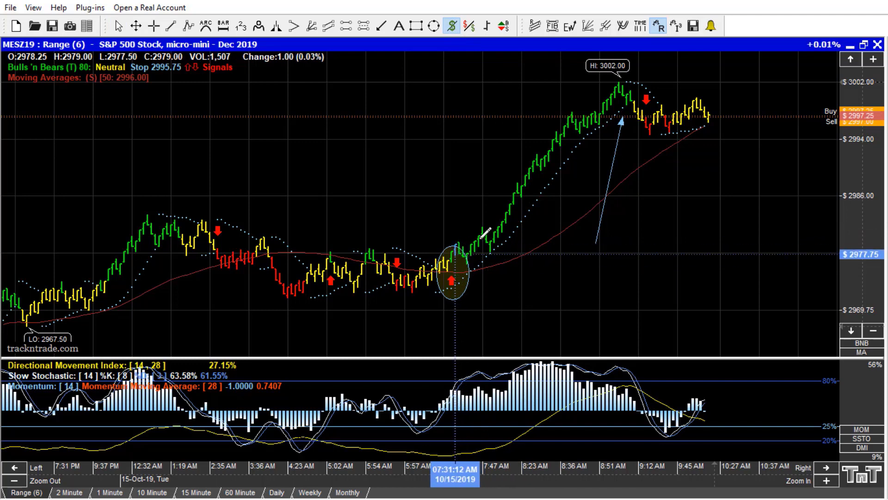
pyautogui.moveTo(458, 251); pyautogui.dragTo(621, 108)
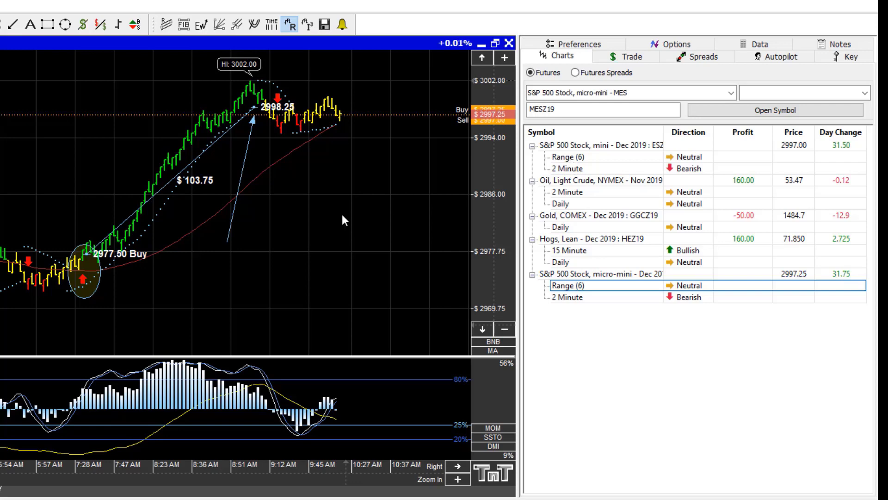
# Step: Switch from the ES to the MES Range (6) chart and view its $100.00 on-peak margin details
pyautogui.click(567, 157)
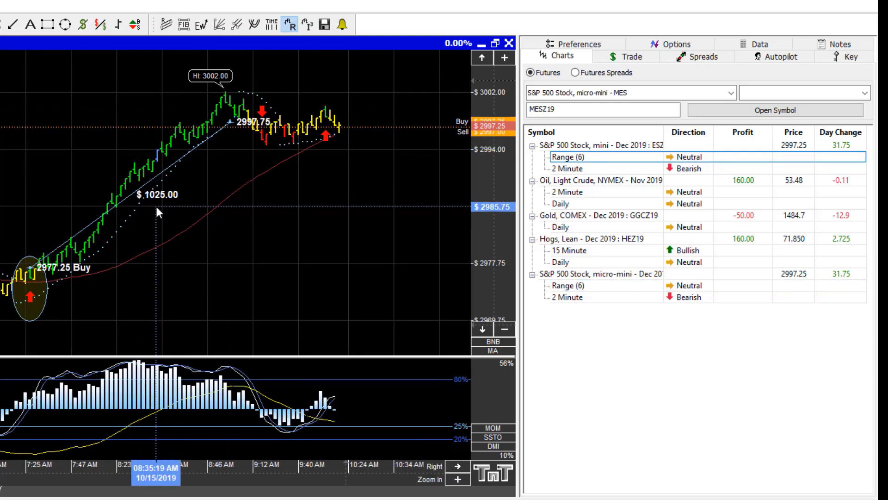
pyautogui.click(564, 286)
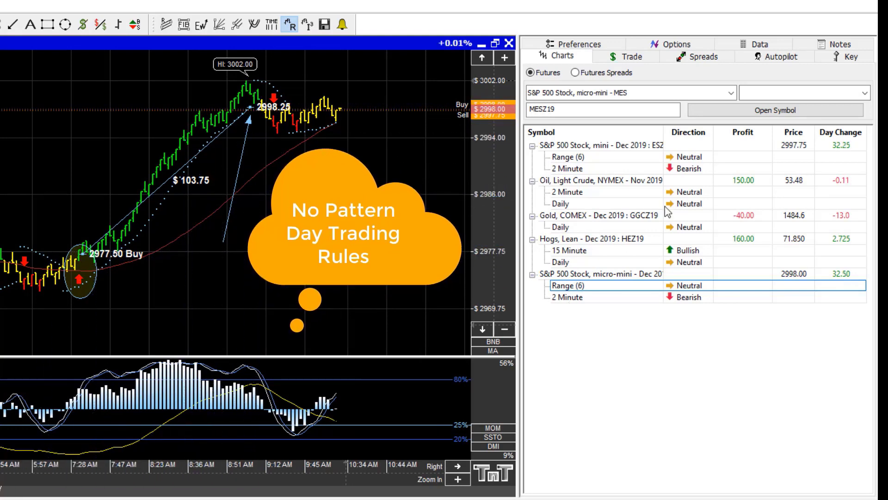
pyautogui.click(849, 57)
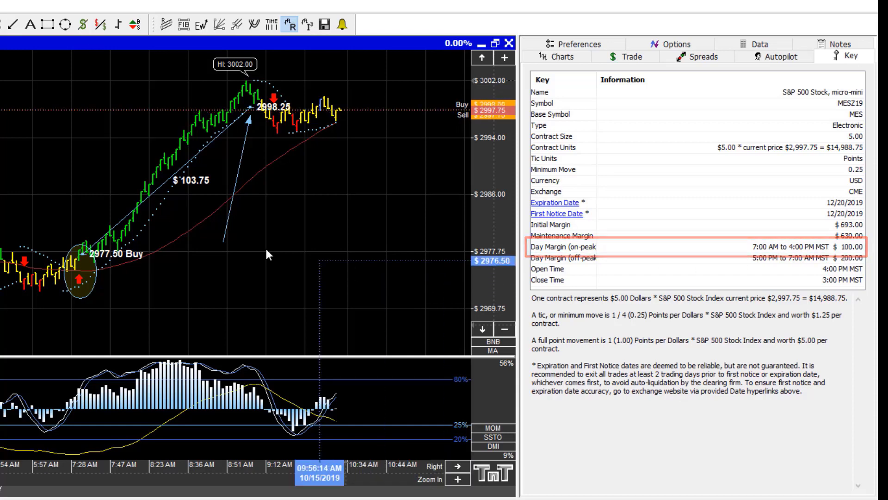
# Step: Close the contract details and show the charted symbols list again
pyautogui.click(568, 61)
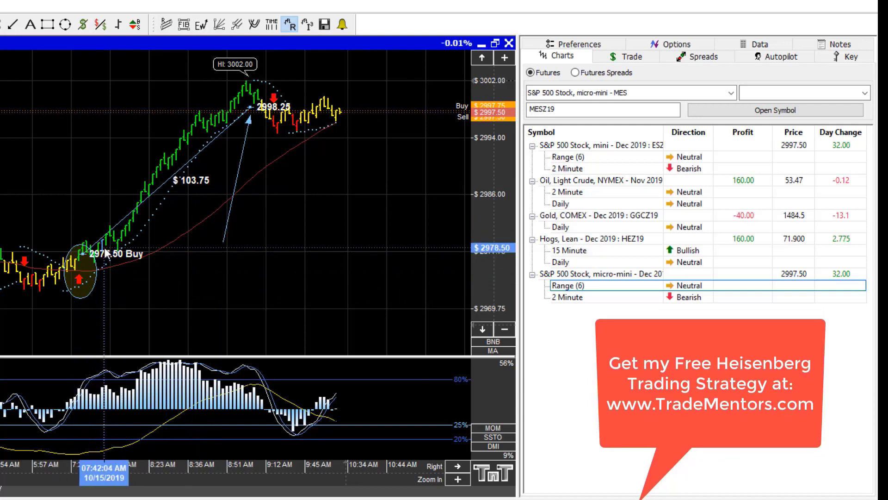
# Step: Switch to the ES Range (6) chart, then back to the MES Range (6) chart
pyautogui.click(568, 158)
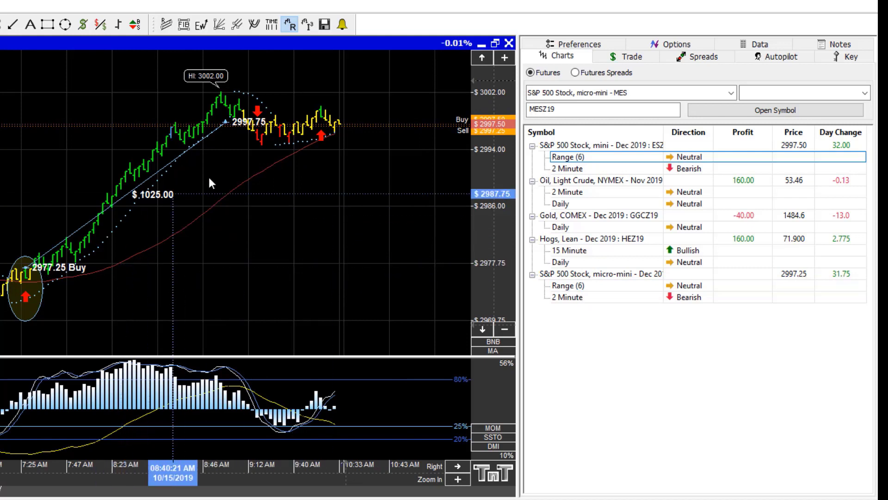
pyautogui.click(568, 287)
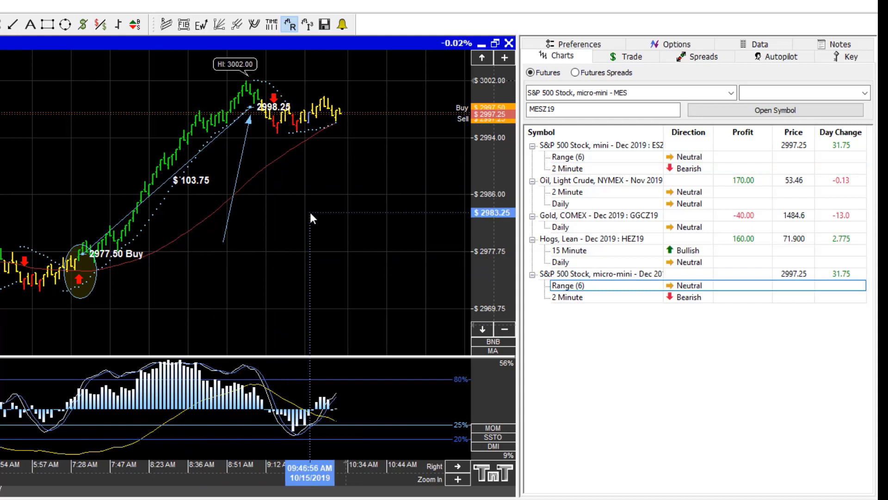